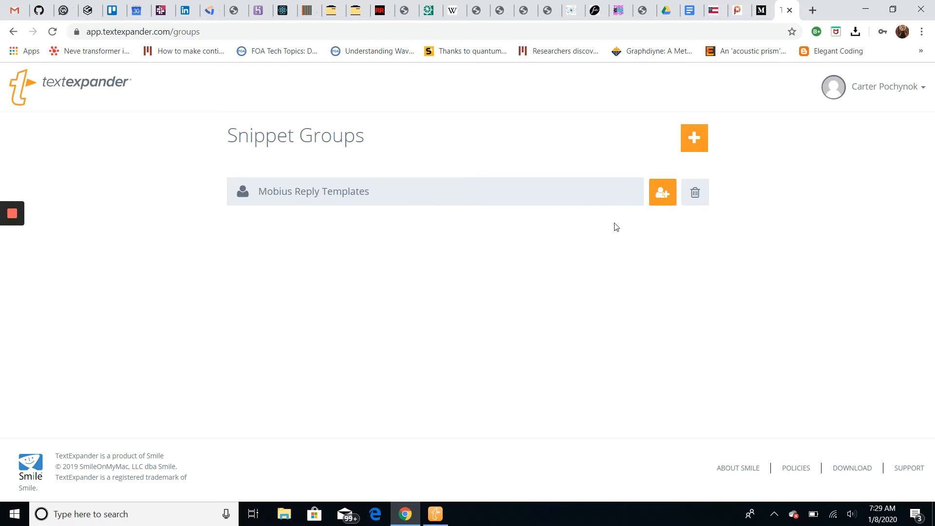
Create a snippet group titled "HTML bits" and start a new plain-text snippet in it
left_click(701, 145)
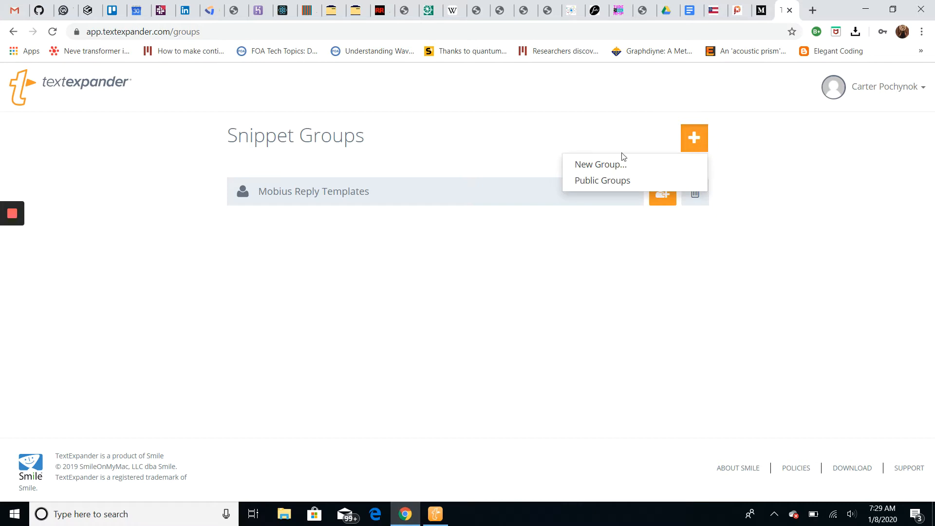
left_click(613, 165)
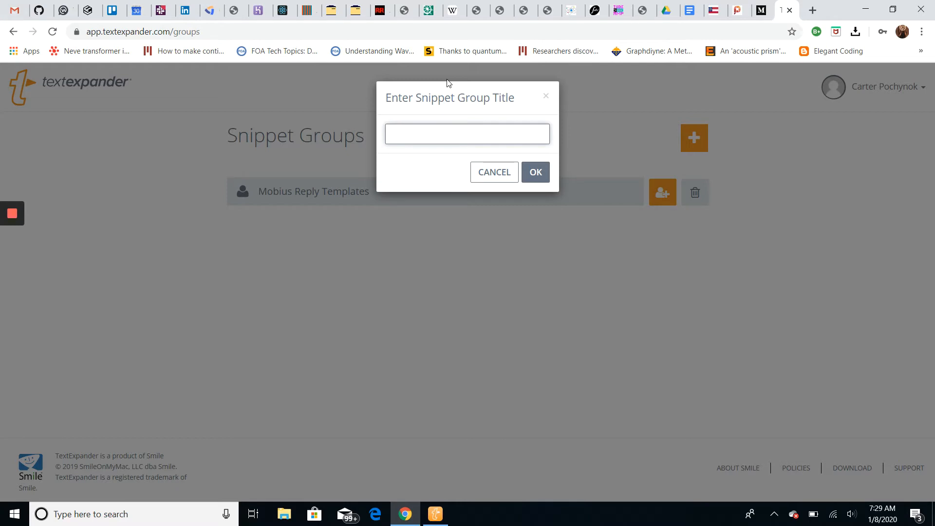
type("HTML bits")
left_click(542, 180)
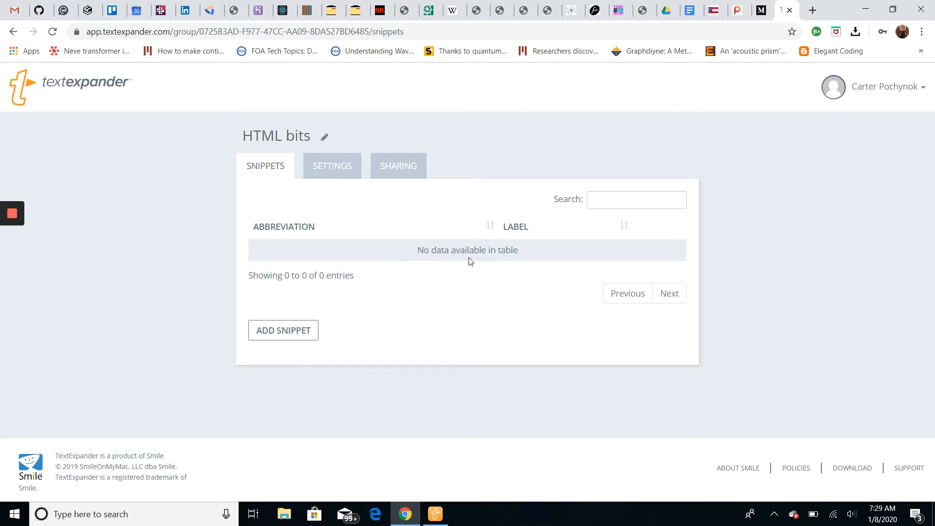
left_click(304, 331)
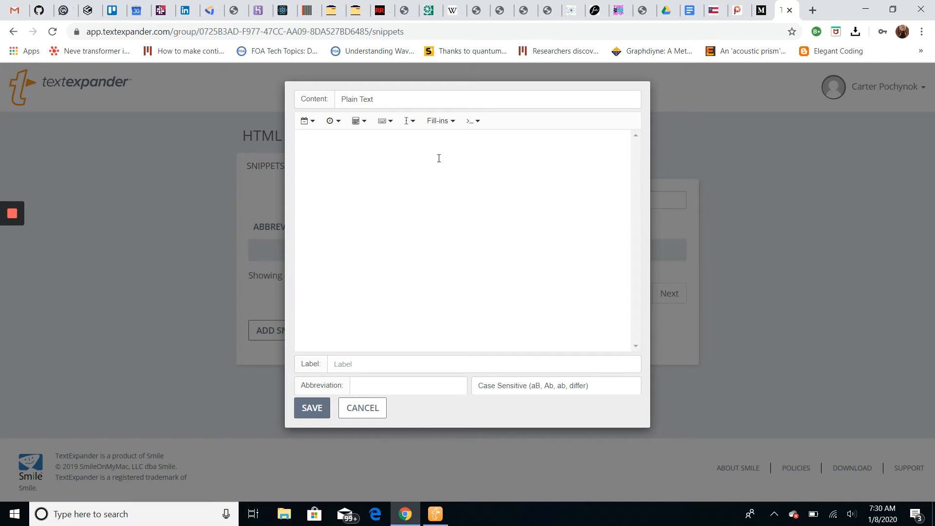
Review the date, time, date-math and keyboard-key options that can be inserted into the snippet
left_click(310, 126)
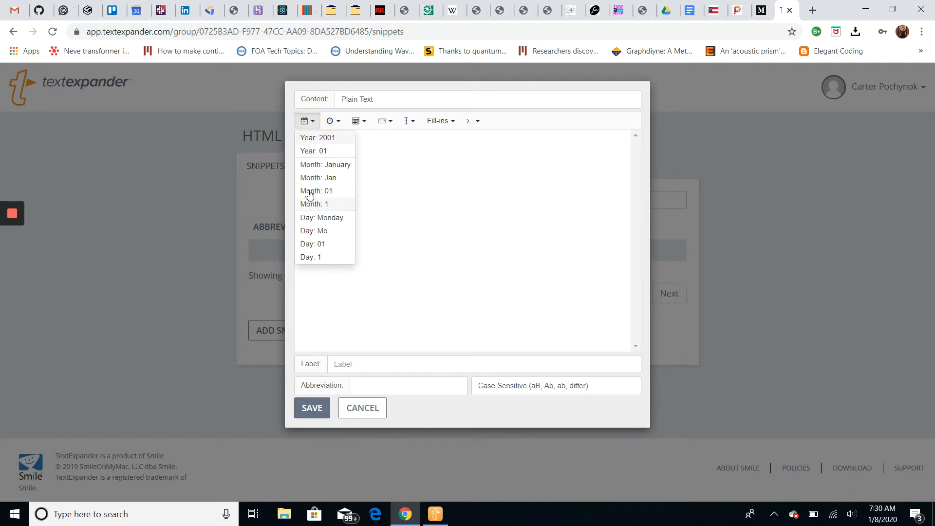
left_click(338, 121)
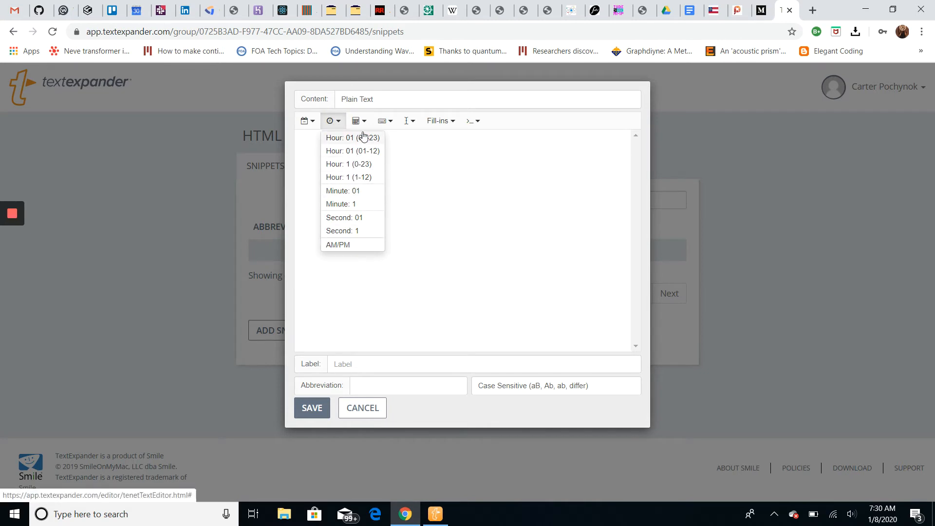
left_click(361, 122)
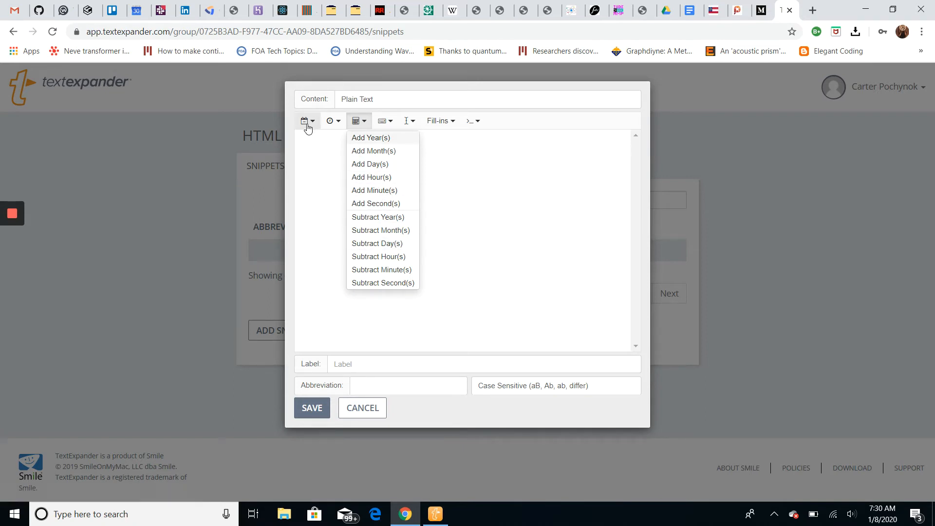
left_click(392, 125)
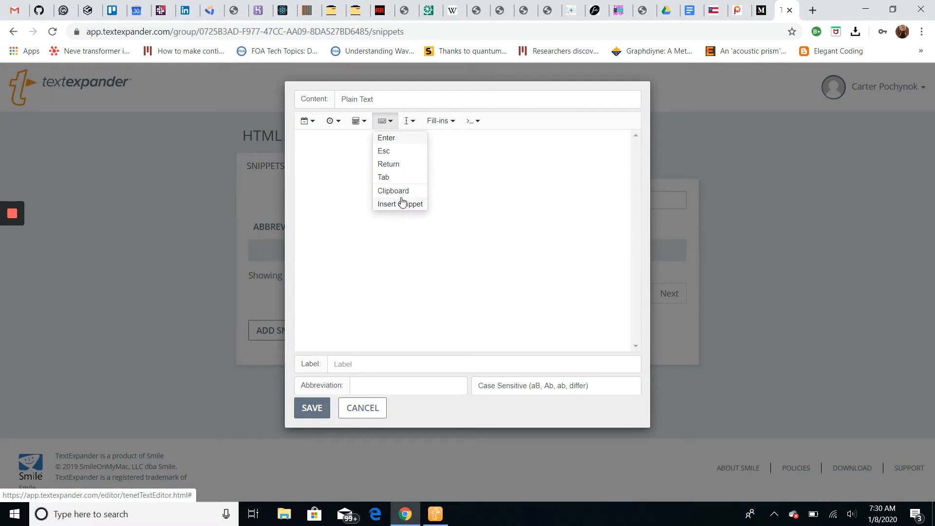
left_click_drag(402, 202, 538, 156)
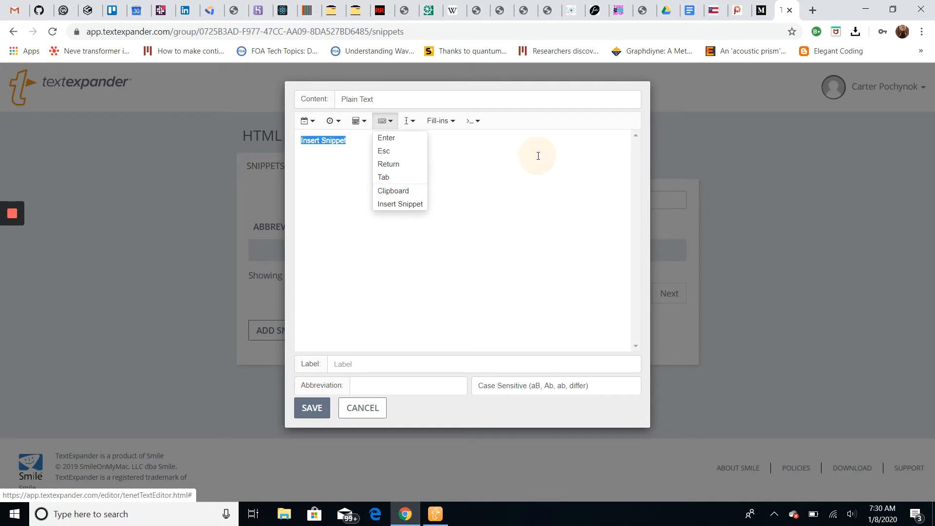
left_click(483, 154)
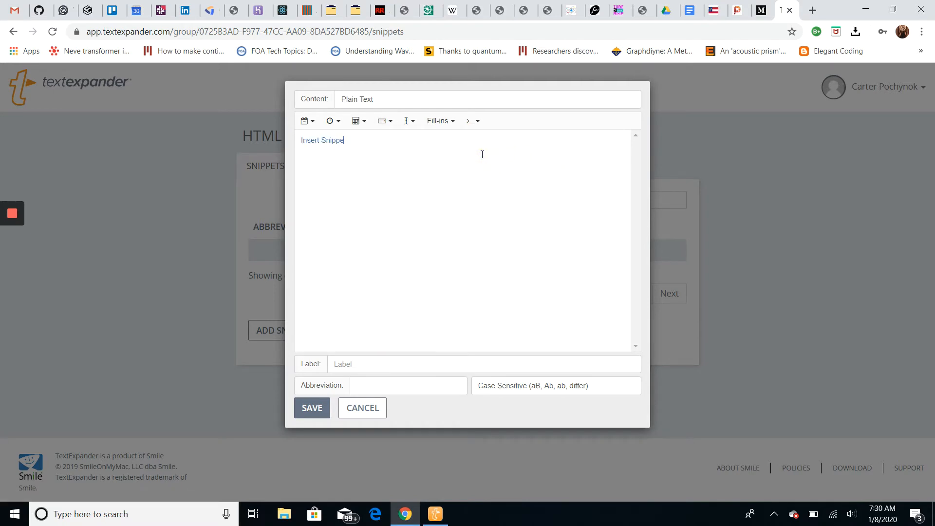
key("BackSpace")
key("BackSpace")
key("BackSpace")
key("BackSpace")
key("BackSpace")
key("BackSpace")
key("BackSpace")
key("BackSpace")
key("BackSpace")
key("BackSpace")
key("BackSpace")
key("BackSpace")
key("BackSpace")
Review the cursor-positioning, fill-in and special-character options available for the snippet content
left_click(415, 122)
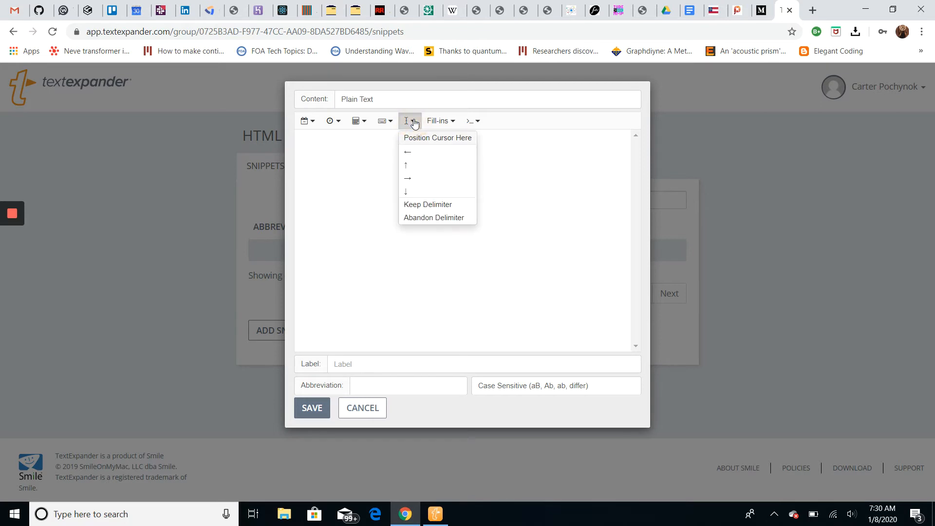
left_click(458, 124)
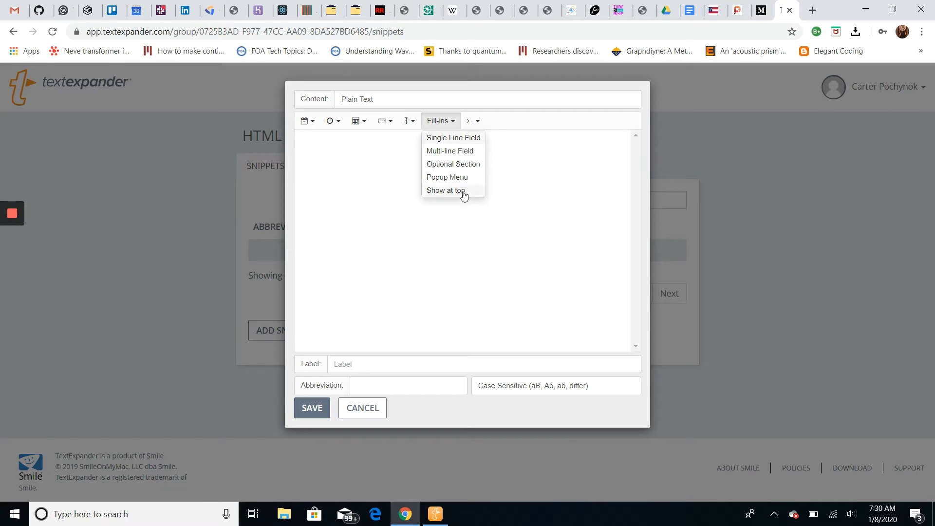
left_click(474, 123)
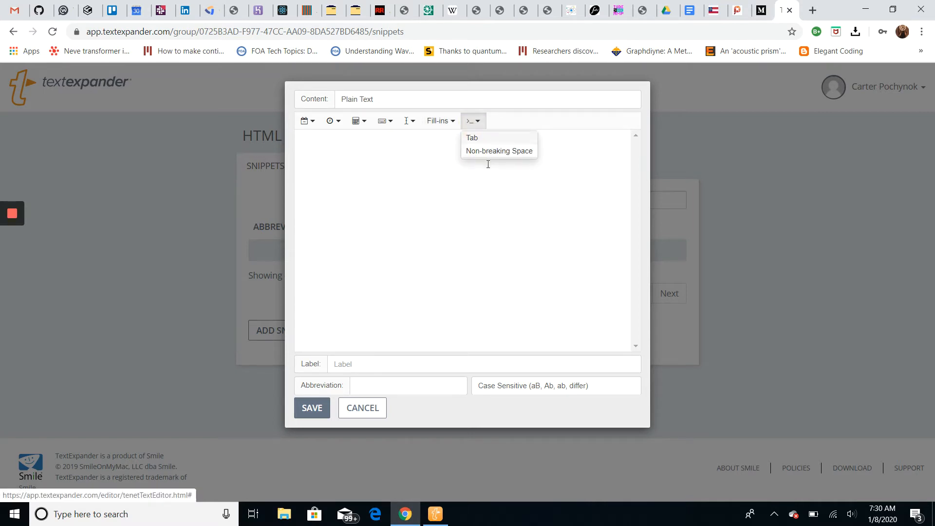
Write an opening <html> tag in the snippet content, followed on the next line by a <body> </body> pair
left_click(545, 155)
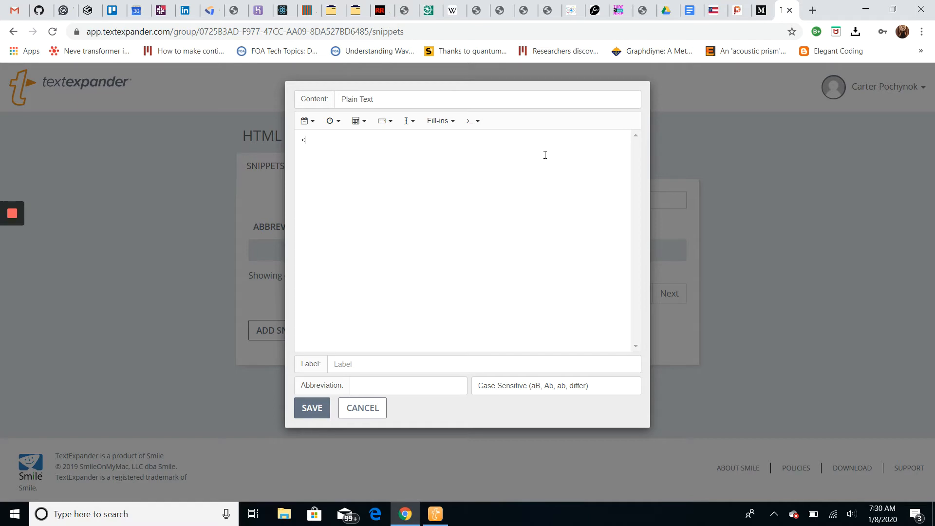
type("<ht")
type("m")
type("l>")
type("<body")
type("> ")
type("<he")
key("BackSpace")
key("BackSpace")
key("BackSpace")
type("</body>")
Separate the opening and closing body tags with blank lines
left_click(326, 149)
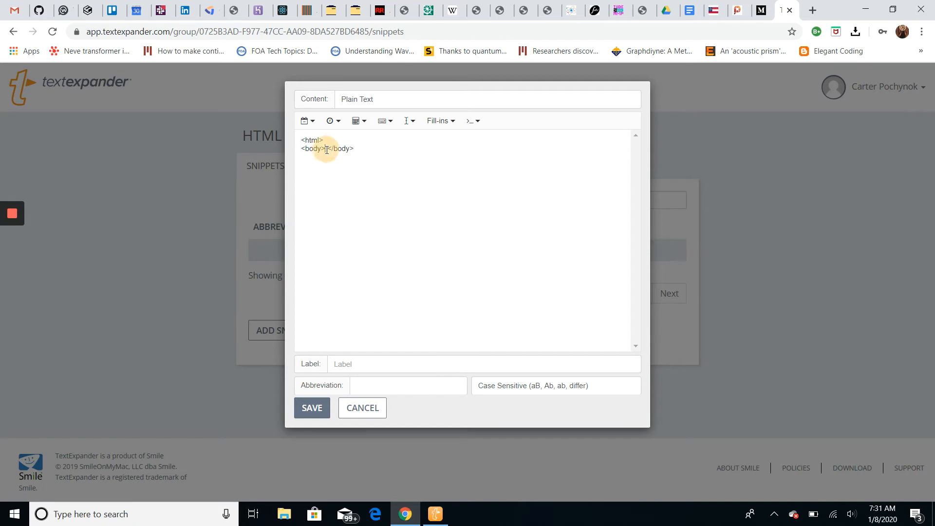
key("Return")
key("Return")
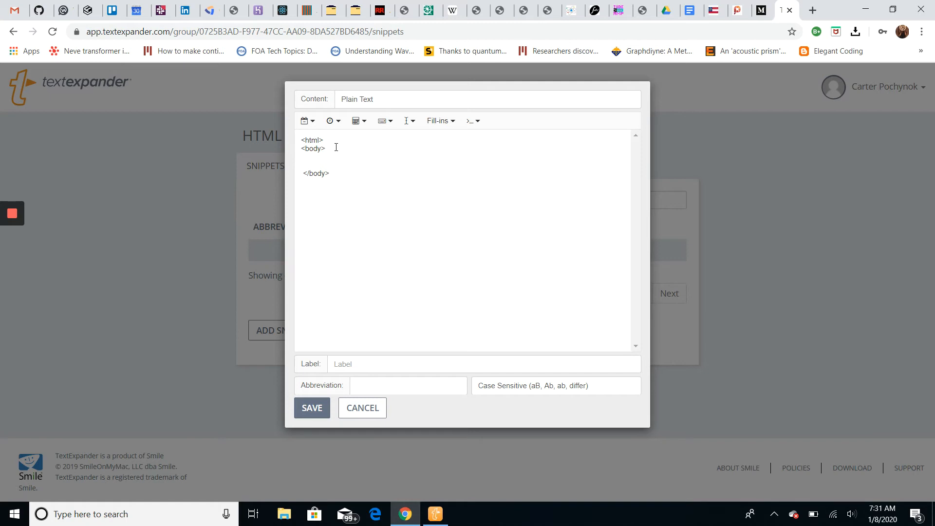
Add a <head> </head> pair below the <html> tag, with the closing tag on its own line
left_click(336, 143)
key("Return")
type("<head> </head>")
left_click(328, 150)
key("Return")
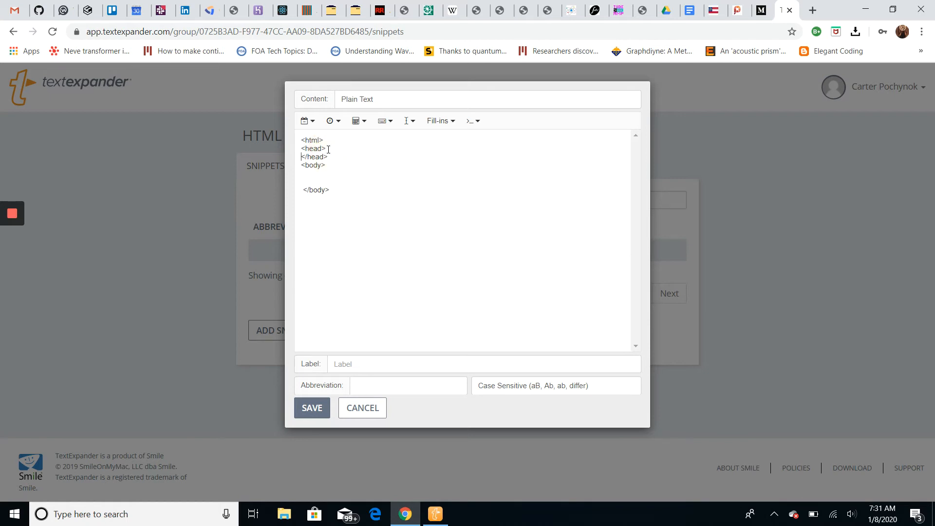
Add a "charset" line inside the head section, followed by a blank line
key("Return")
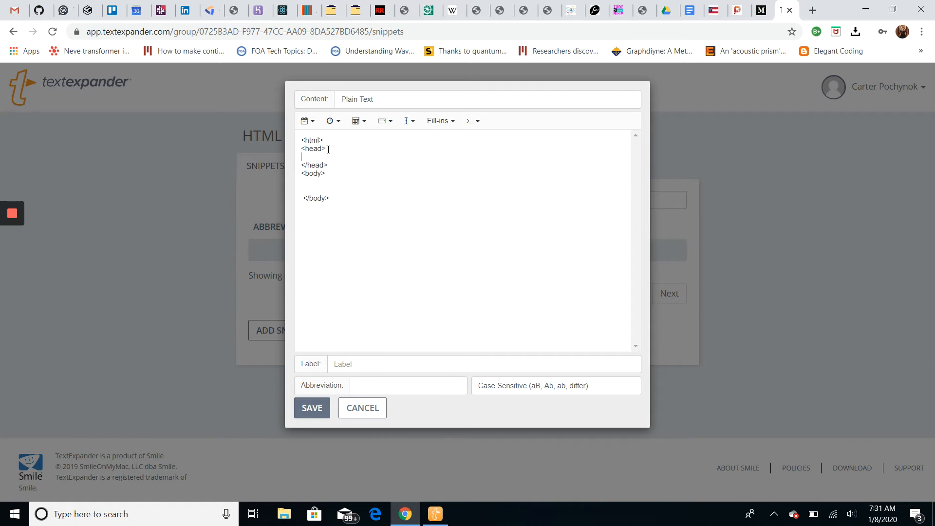
type("charset")
key("Return")
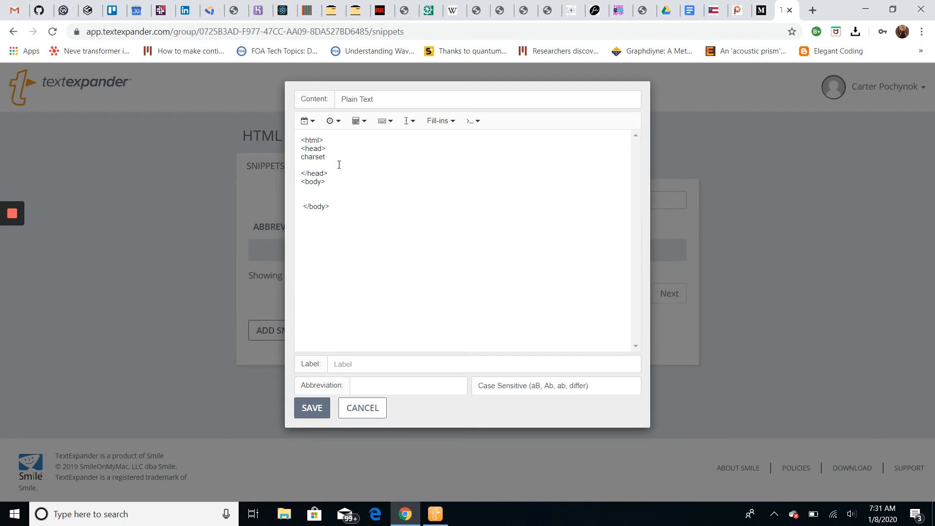
Add an empty <div></div> pair on a new line directly below the opening <body> tag
left_click(336, 197)
left_click(347, 184)
key("Return")
type("<")
type("dive")
type("</div")
type(">")
Label the snippet "Boilerplate"
left_click(435, 366)
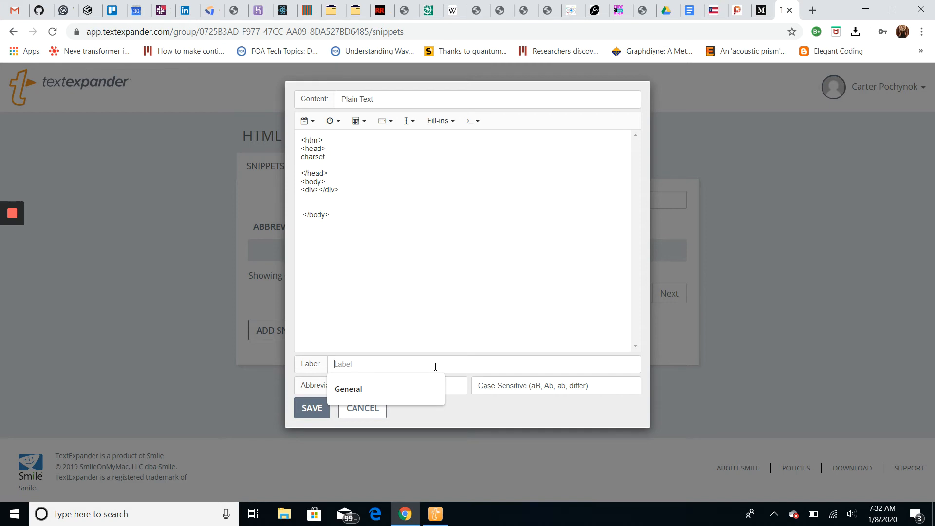
type("Boilerpa")
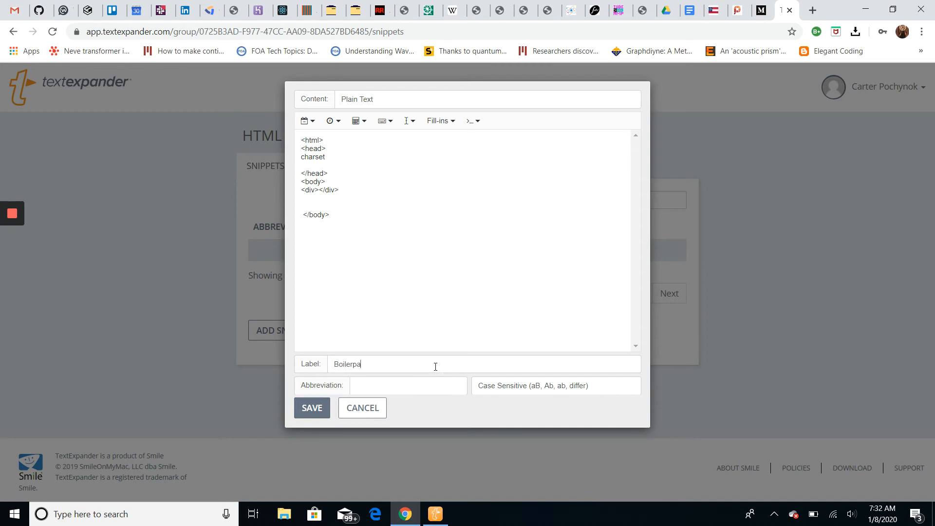
key("BackSpace")
type("late")
Check the case-matching choices and set the snippet's abbreviation to "zblr"
left_click(400, 391)
left_click(548, 390)
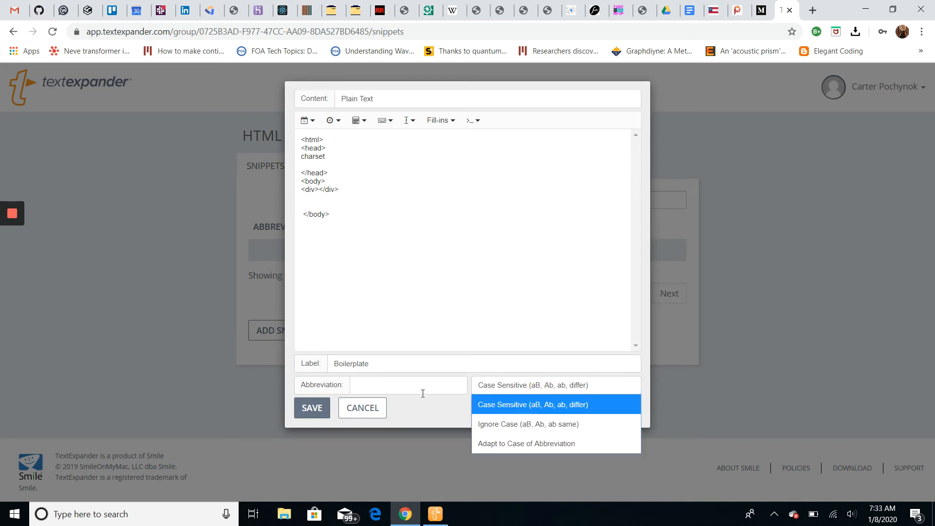
left_click(405, 389)
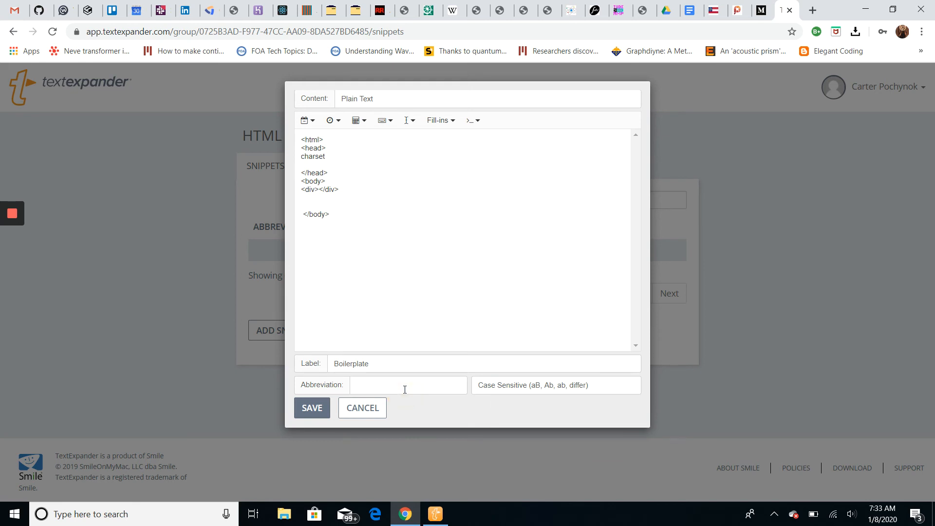
type("zblr")
Choose Case Sensitive (aB, Ab, ab, differ) matching for the abbreviation and save the snippet
left_click(486, 390)
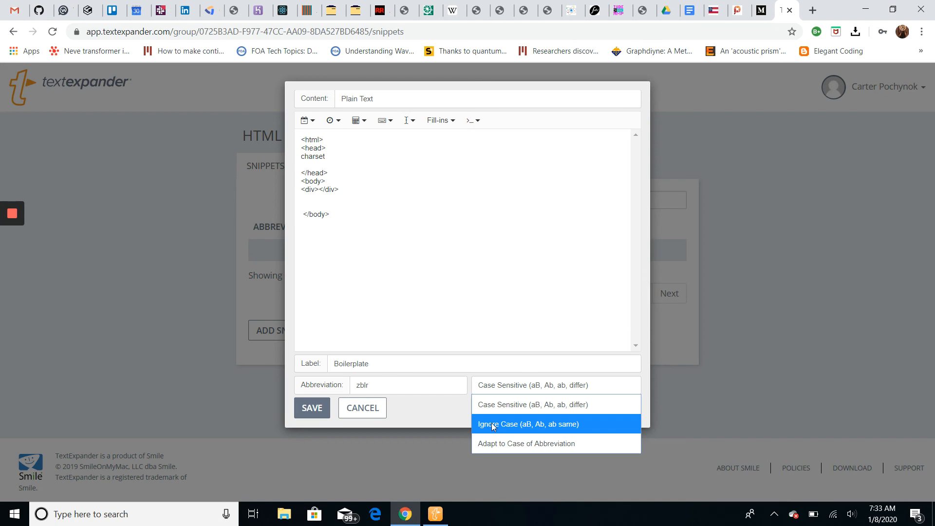
left_click(511, 413)
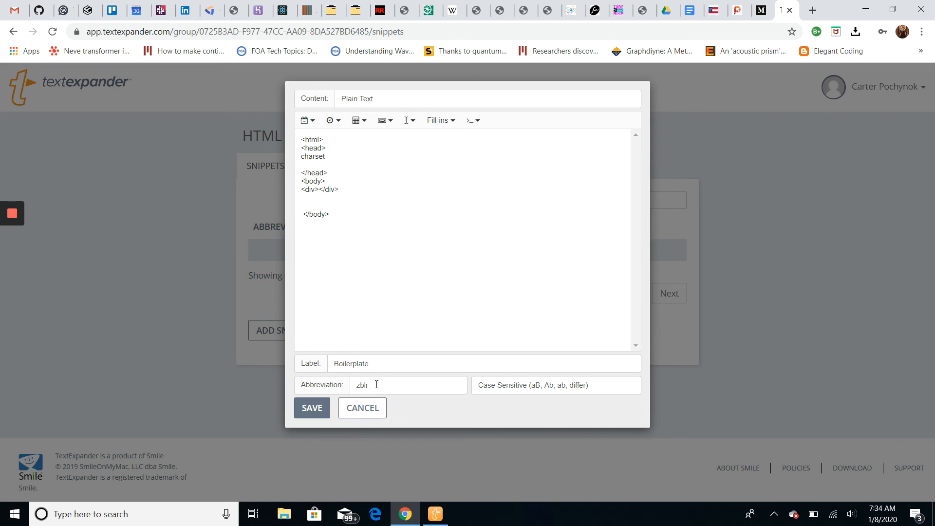
left_click(377, 384)
left_click(309, 407)
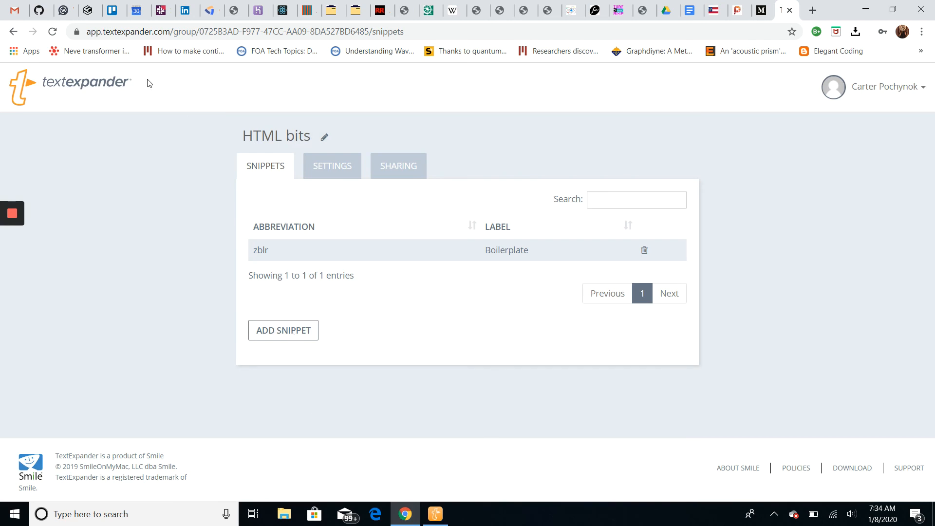
Switch to Gmail and expand the "zblr" snippet in the body of a new message
left_click(22, 13)
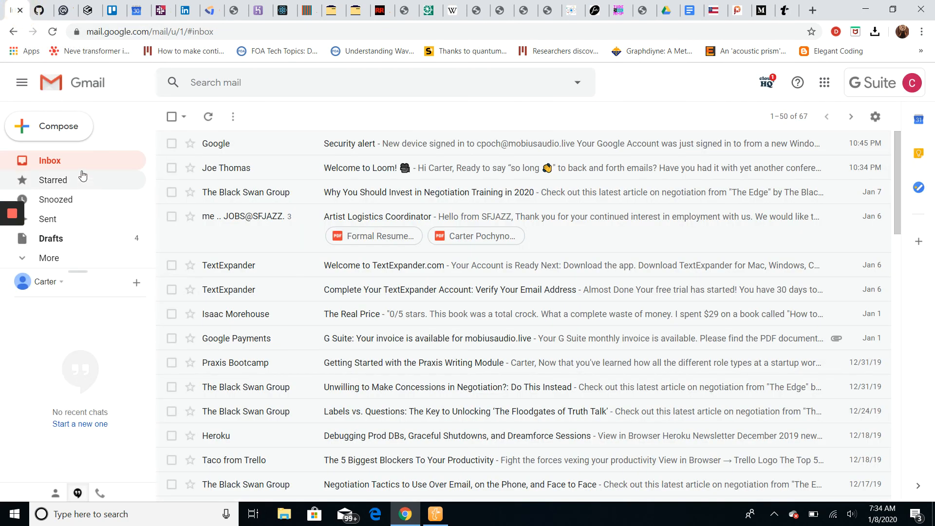
left_click(74, 134)
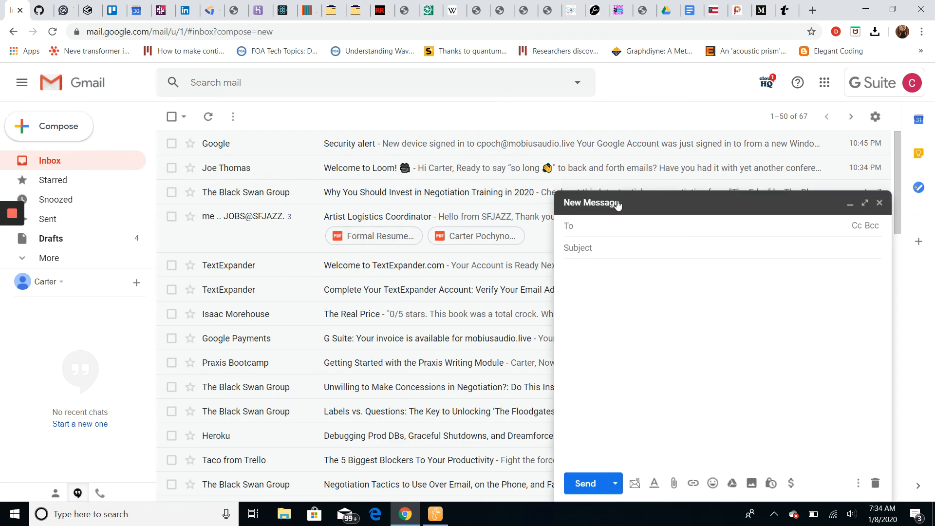
left_click(610, 270)
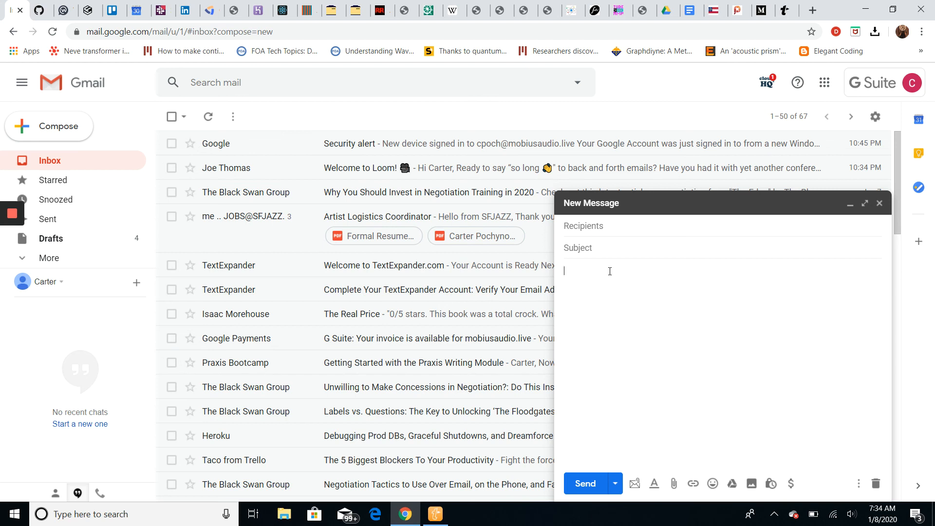
type("html>")
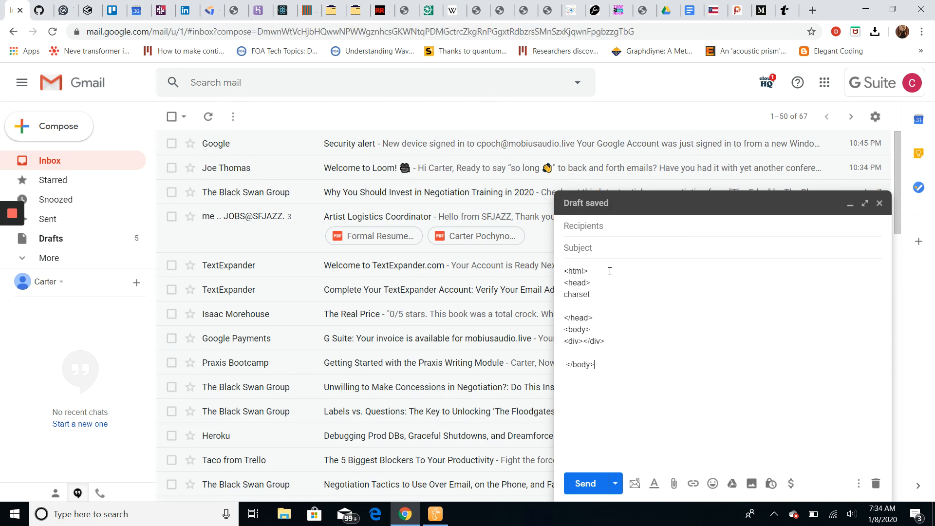
Close the message draft and switch back to the HTML bits group in TextExpander
left_click(879, 203)
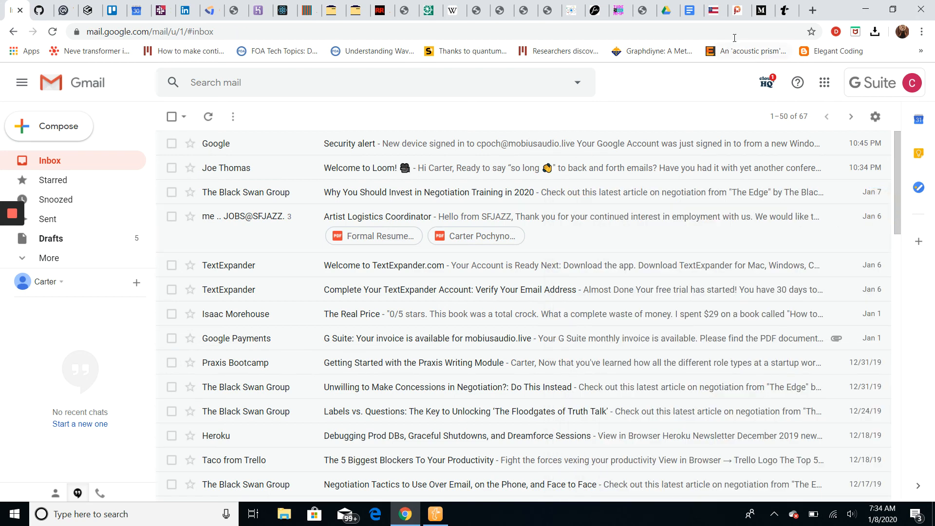
left_click(787, 10)
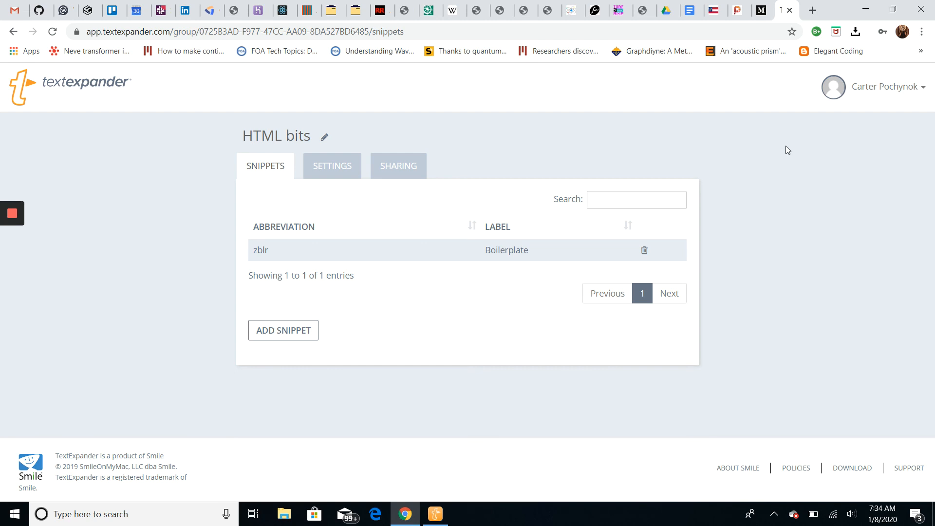
mouse_move(11, 219)
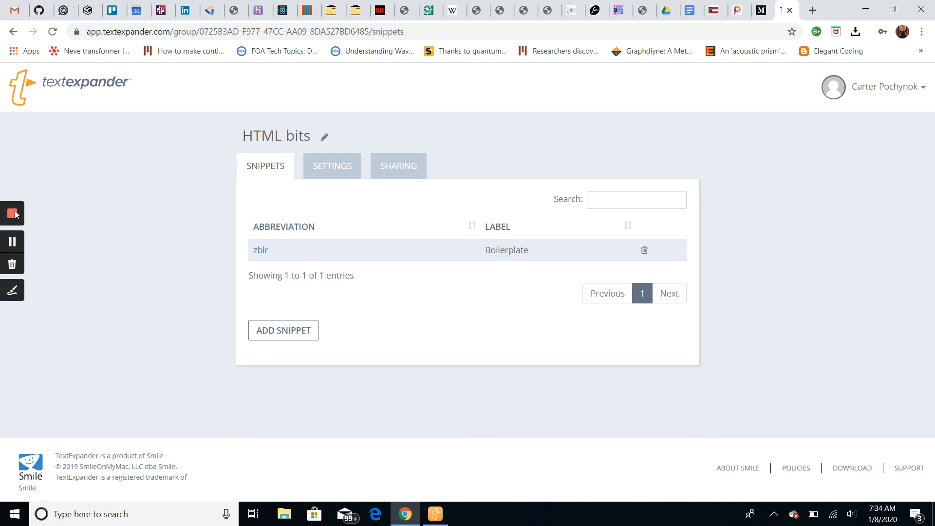